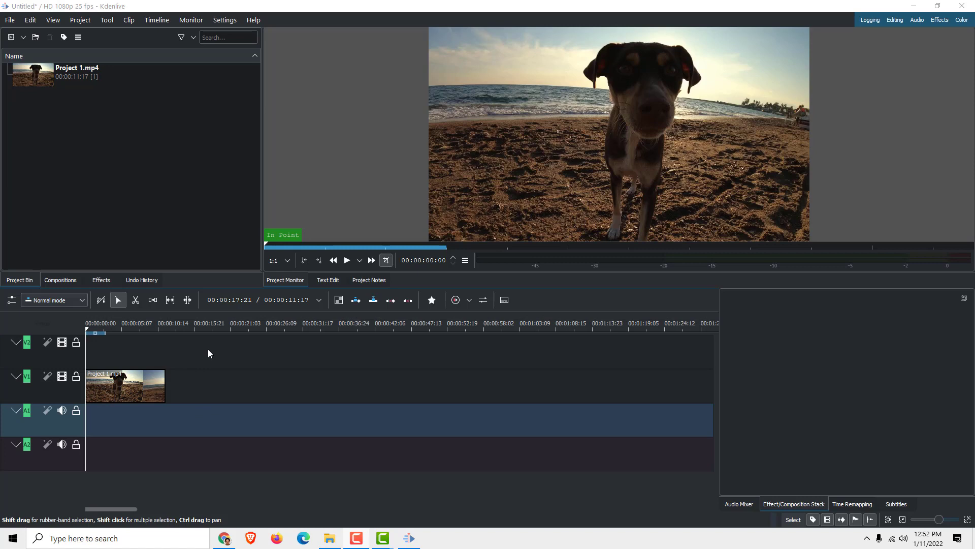
Step: Split the dog clip at two points along the timeline with the razor tool
{"action": "left_click", "coordinate": [118, 302]}
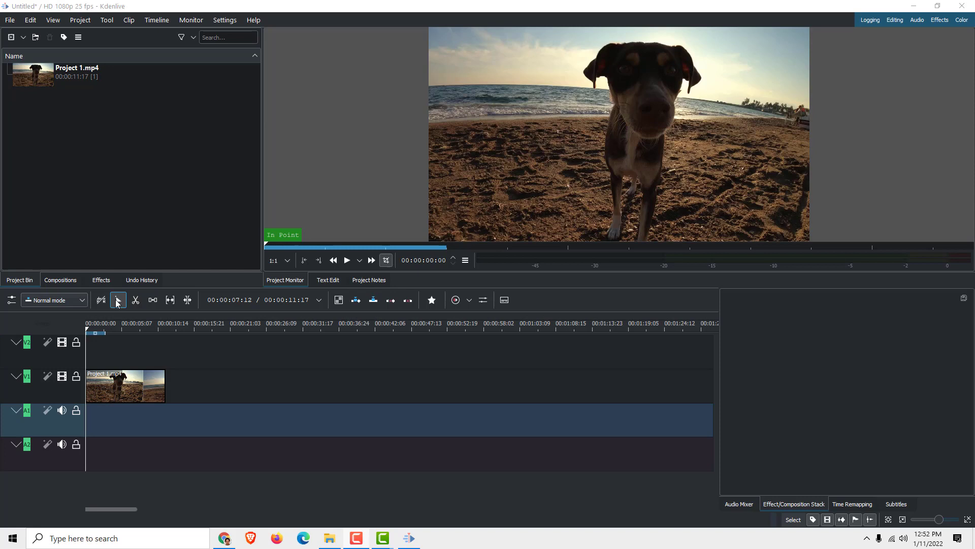
{"action": "mouse_move", "coordinate": [135, 385]}
{"action": "left_mouse_down"}
{"action": "mouse_move", "coordinate": [195, 371]}
{"action": "mouse_move", "coordinate": [124, 394]}
{"action": "mouse_move", "coordinate": [93, 392]}
{"action": "left_mouse_up"}
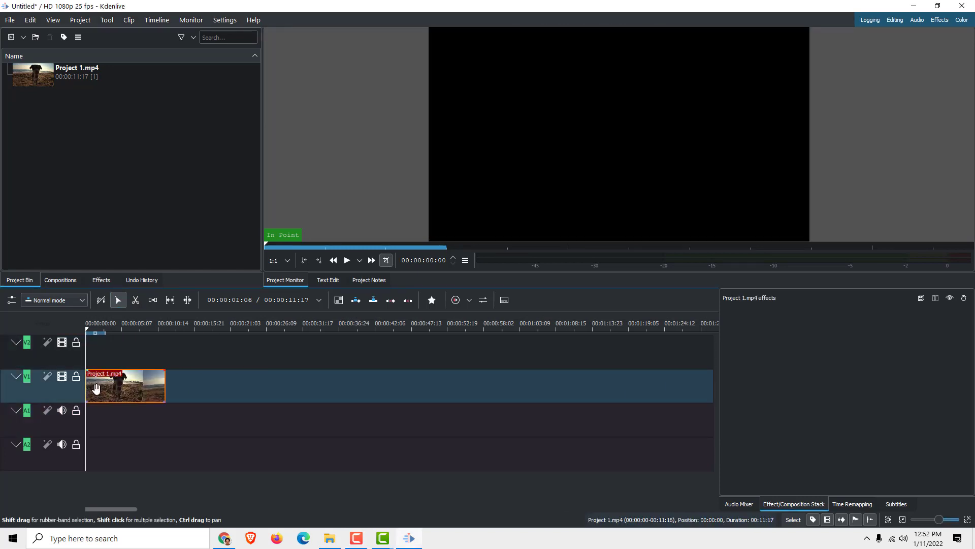
{"action": "left_click", "coordinate": [137, 299]}
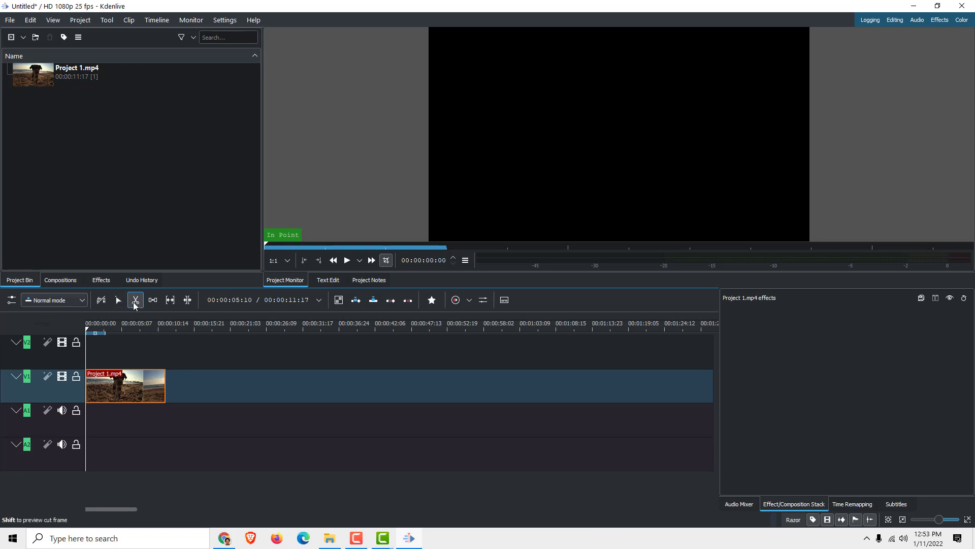
{"action": "left_click", "coordinate": [104, 385]}
{"action": "left_click", "coordinate": [146, 384]}
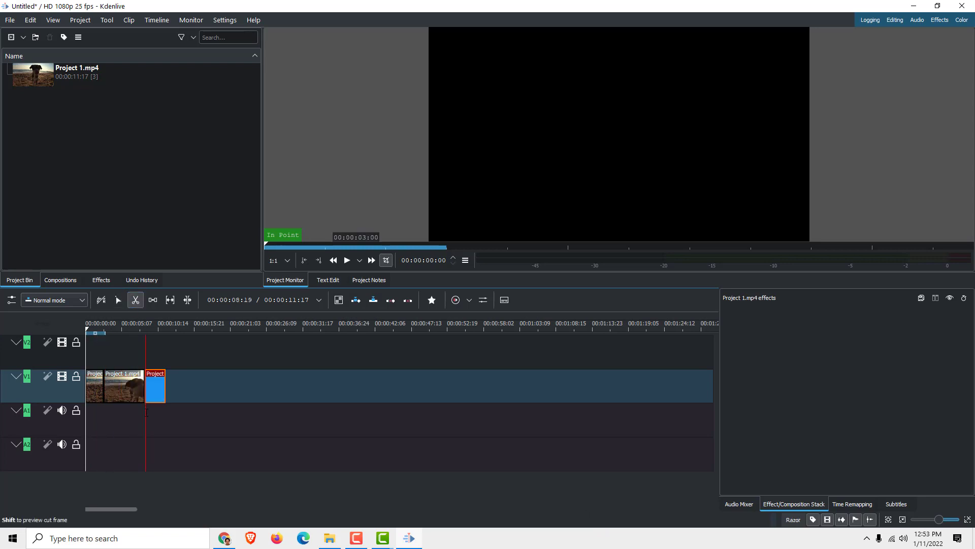
Step: Delete the middle piece of the dog clip, then undo to restore one clip
{"action": "left_click", "coordinate": [118, 299]}
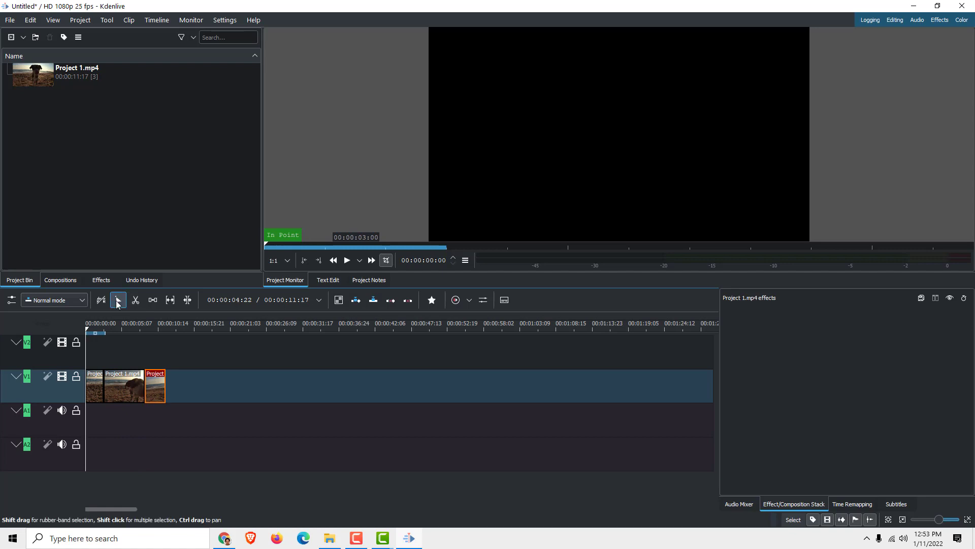
{"action": "left_click", "coordinate": [120, 390]}
{"action": "key", "text": "Delete"}
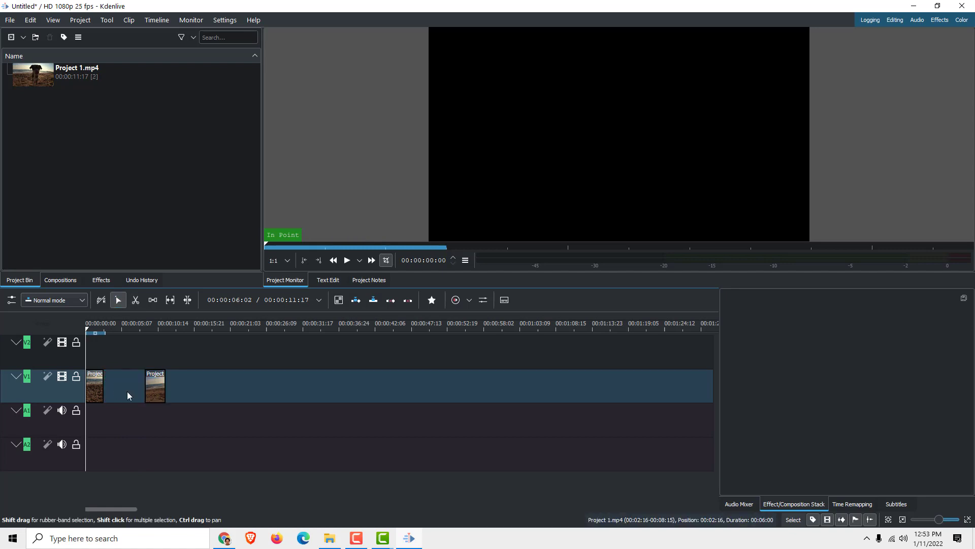
{"action": "key", "text": "ctrl+z"}
{"action": "key", "text": "ctrl+z"}
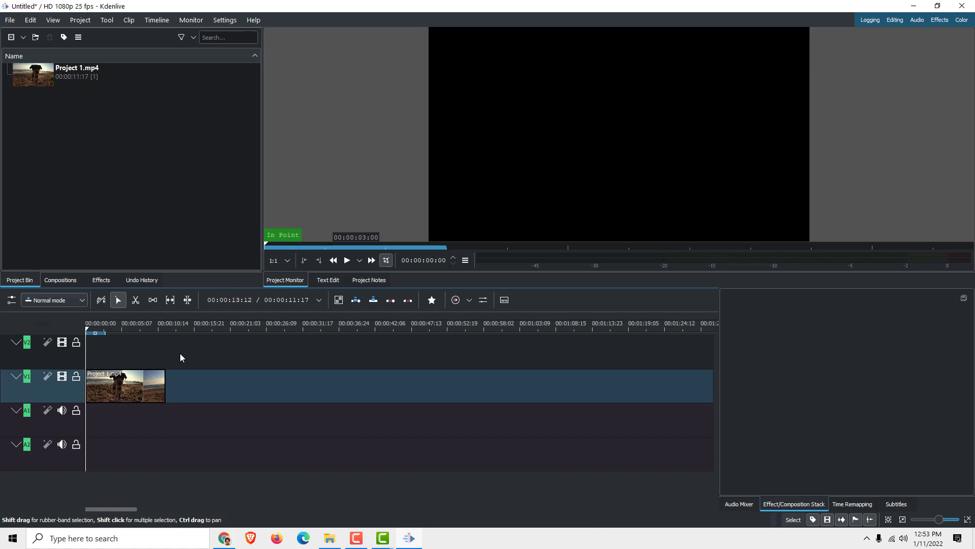
Step: Trim the dog clip's end shorter, then extend it back out
{"action": "left_click", "coordinate": [136, 390]}
{"action": "mouse_move", "coordinate": [135, 391]}
{"action": "left_mouse_down"}
{"action": "mouse_move", "coordinate": [196, 390]}
{"action": "mouse_move", "coordinate": [97, 389]}
{"action": "left_mouse_up"}
{"action": "left_click", "coordinate": [154, 394]}
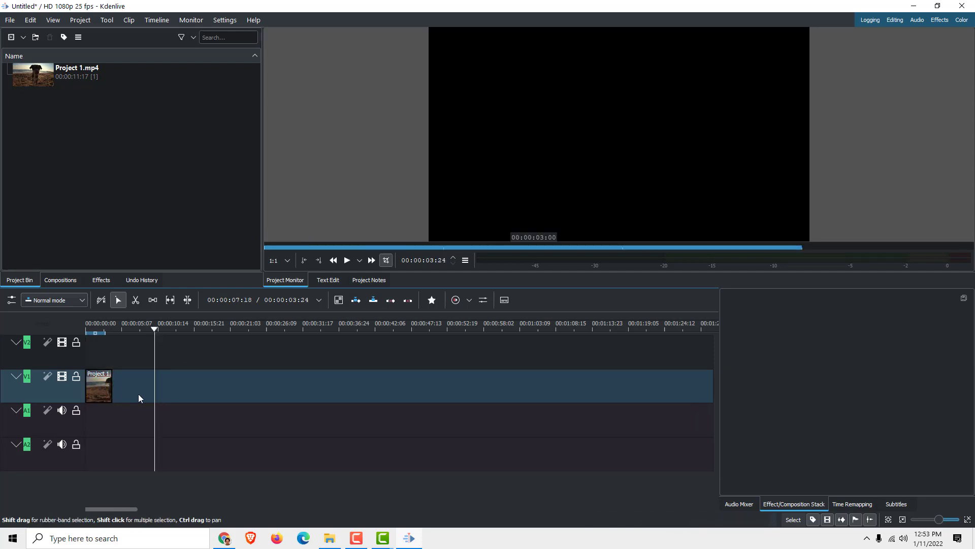
{"action": "mouse_move", "coordinate": [112, 384]}
{"action": "left_mouse_down"}
{"action": "mouse_move", "coordinate": [167, 387]}
{"action": "mouse_move", "coordinate": [105, 387]}
{"action": "mouse_move", "coordinate": [134, 388]}
{"action": "left_mouse_up"}
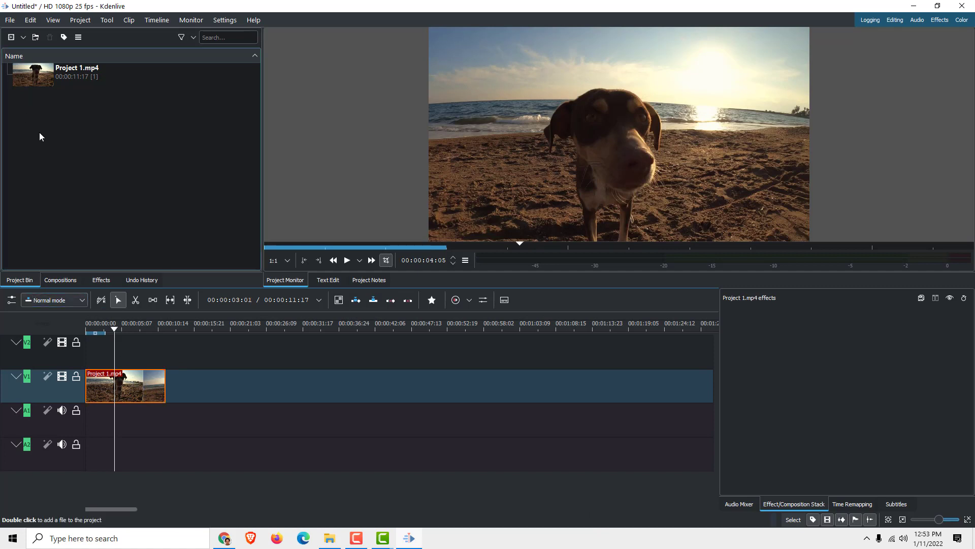
Step: Duplicate Project 1.mp4 and place the copy with its audio on V1 after the original
{"action": "right_click", "coordinate": [42, 71]}
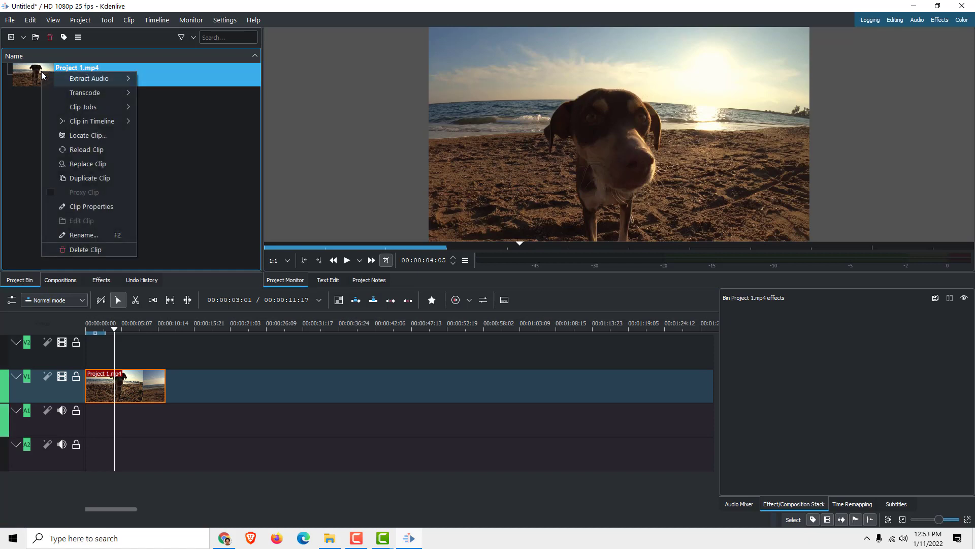
{"action": "left_click", "coordinate": [78, 179]}
{"action": "mouse_move", "coordinate": [36, 99]}
{"action": "left_mouse_down"}
{"action": "mouse_move", "coordinate": [208, 371]}
{"action": "mouse_move", "coordinate": [186, 392]}
{"action": "left_mouse_up"}
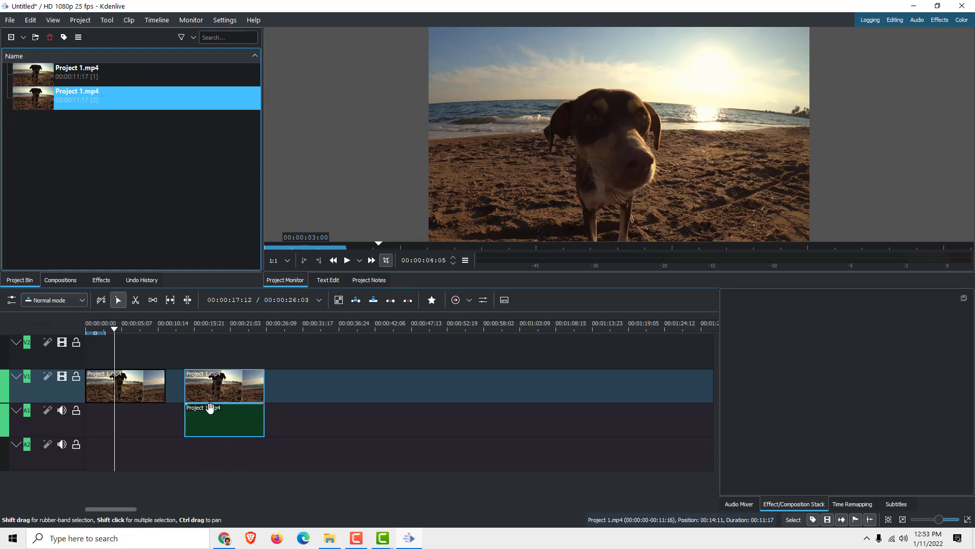
{"action": "left_click", "coordinate": [227, 390]}
{"action": "left_click", "coordinate": [229, 419]}
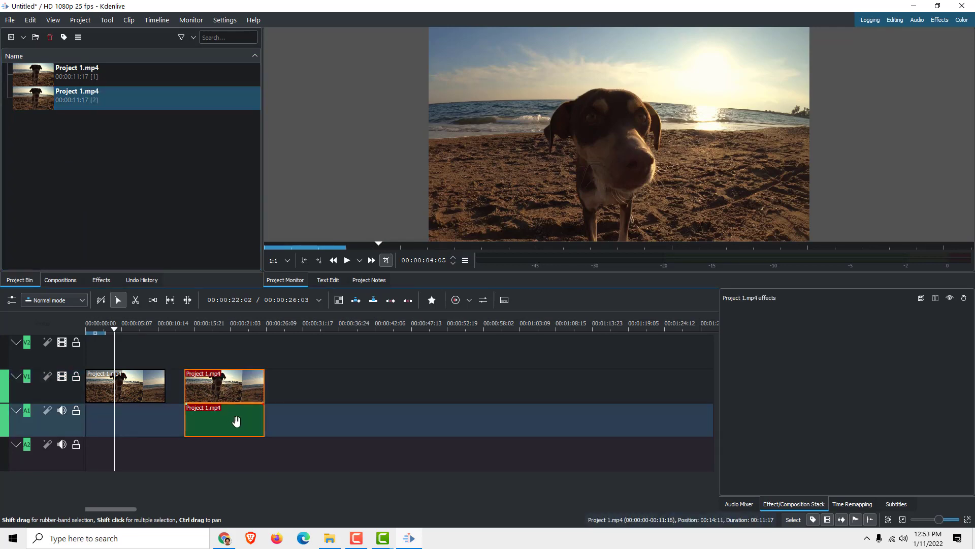
Step: Ungroup the copied clip and delete its A1 audio
{"action": "right_click", "coordinate": [236, 422]}
{"action": "left_click", "coordinate": [288, 200]}
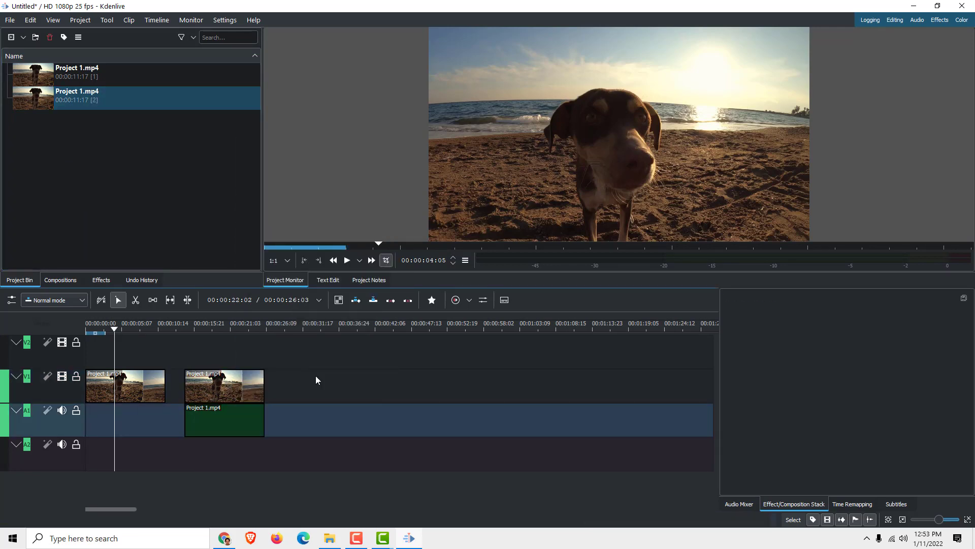
{"action": "left_click", "coordinate": [233, 428]}
{"action": "key", "text": "Delete"}
Step: Move the second dog clip flush against the first with no gap, and check a later frame
{"action": "left_click_drag", "start_coordinate": [221, 388], "coordinate": [201, 387]}
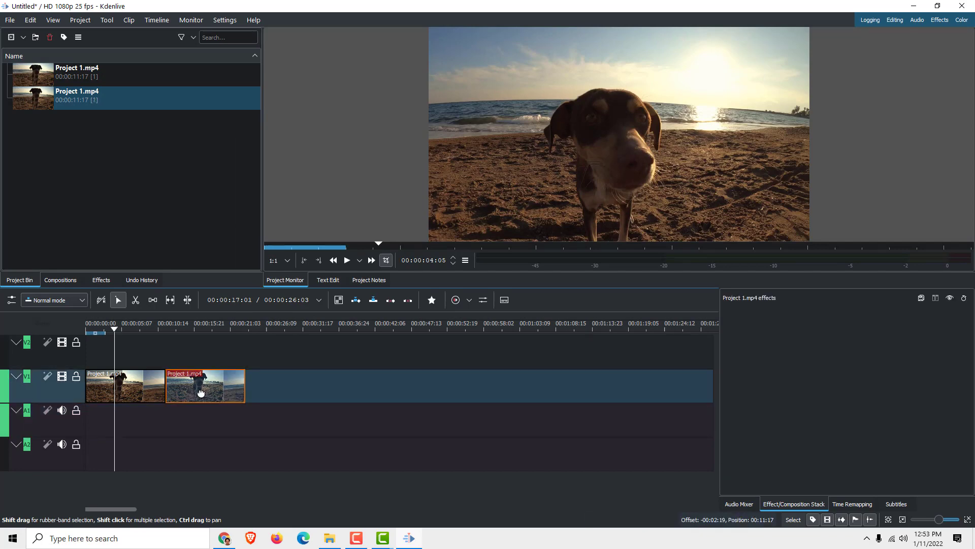
{"action": "left_click", "coordinate": [174, 359]}
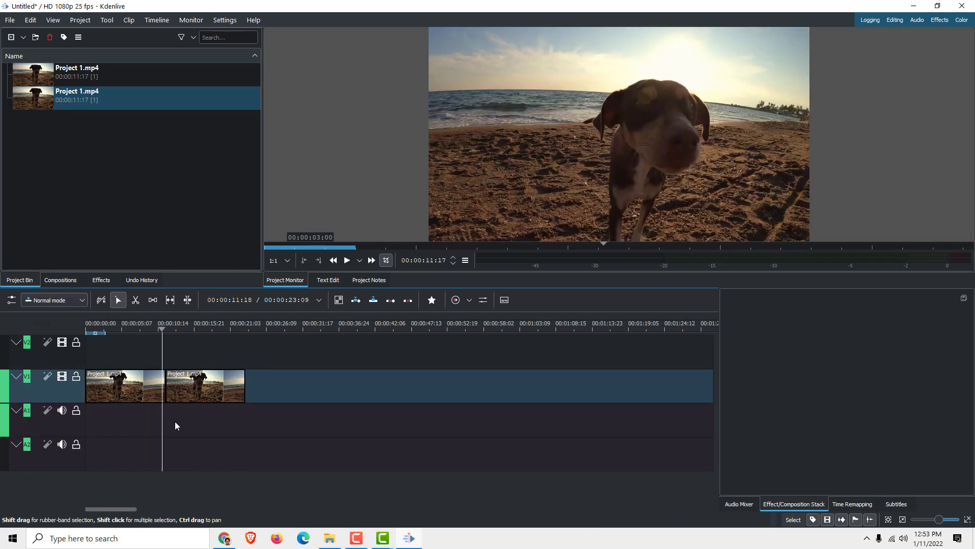
{"action": "left_click", "coordinate": [225, 422]}
{"action": "left_click", "coordinate": [204, 392]}
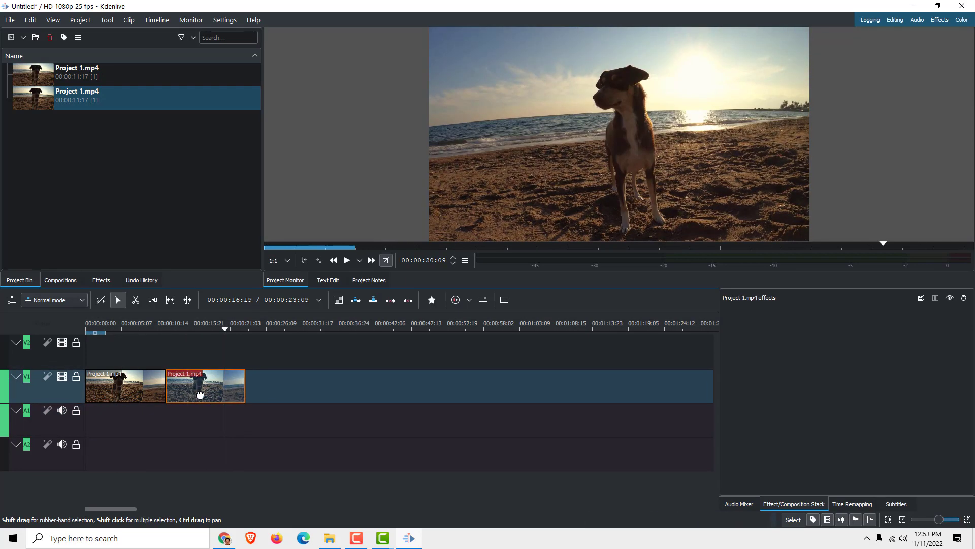
{"action": "left_click_drag", "start_coordinate": [226, 329], "coordinate": [135, 347]}
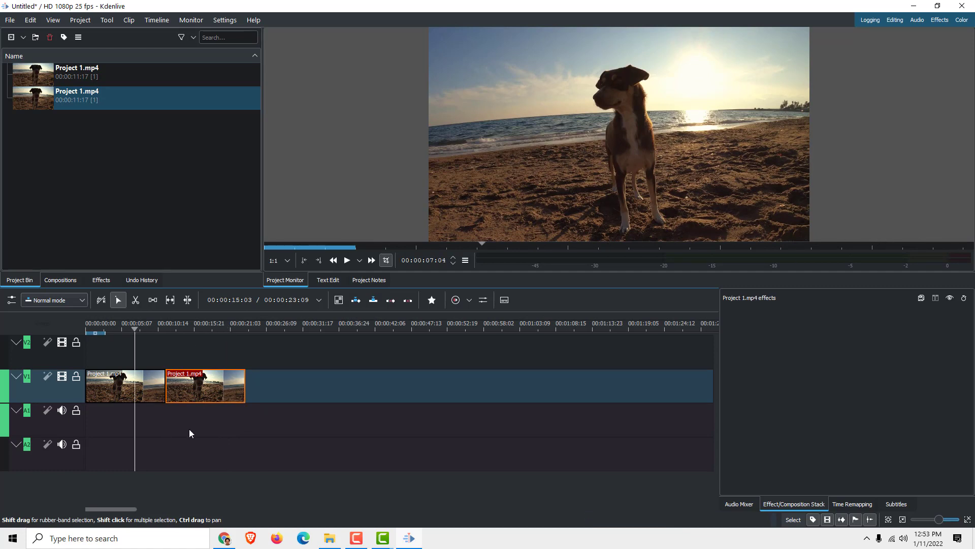